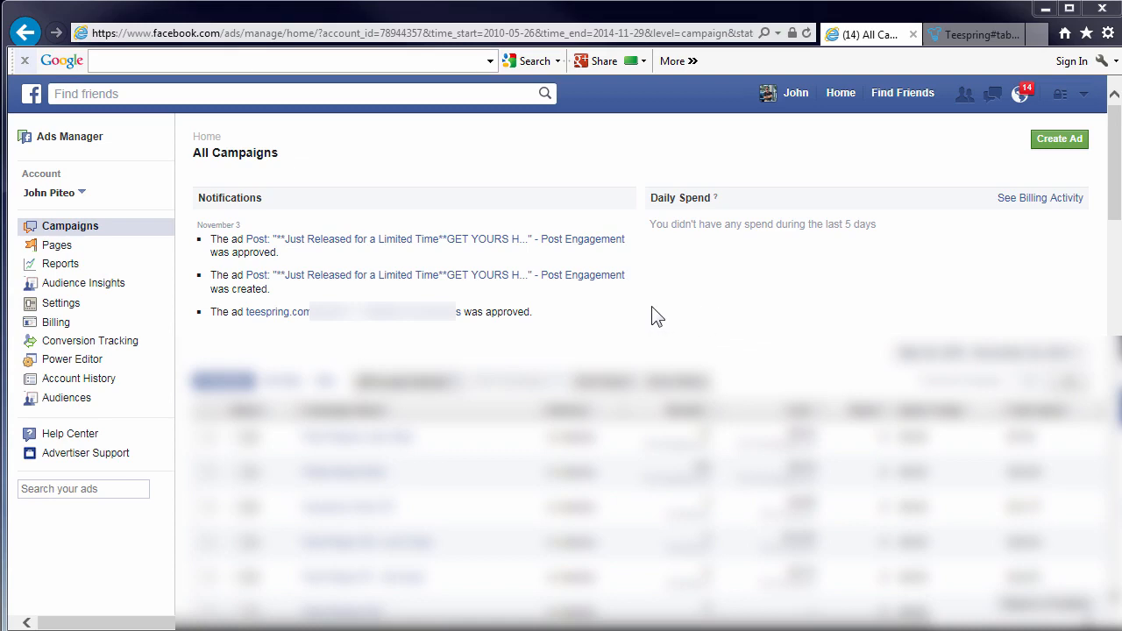
- Filter the campaign list to show only Active campaigns
click(454, 386)
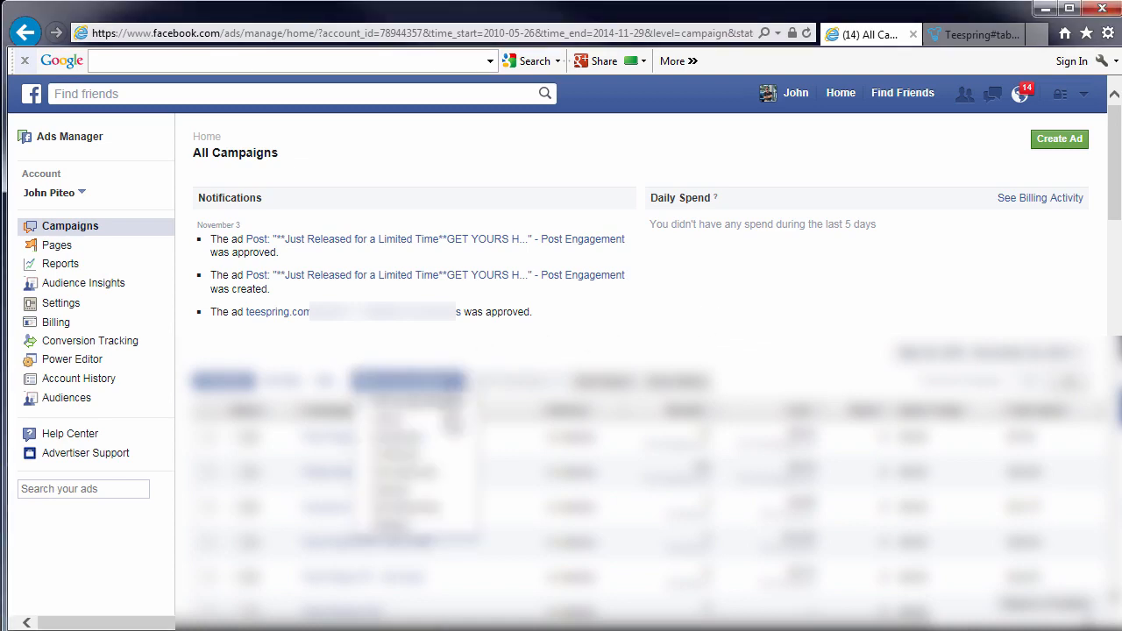
click(438, 472)
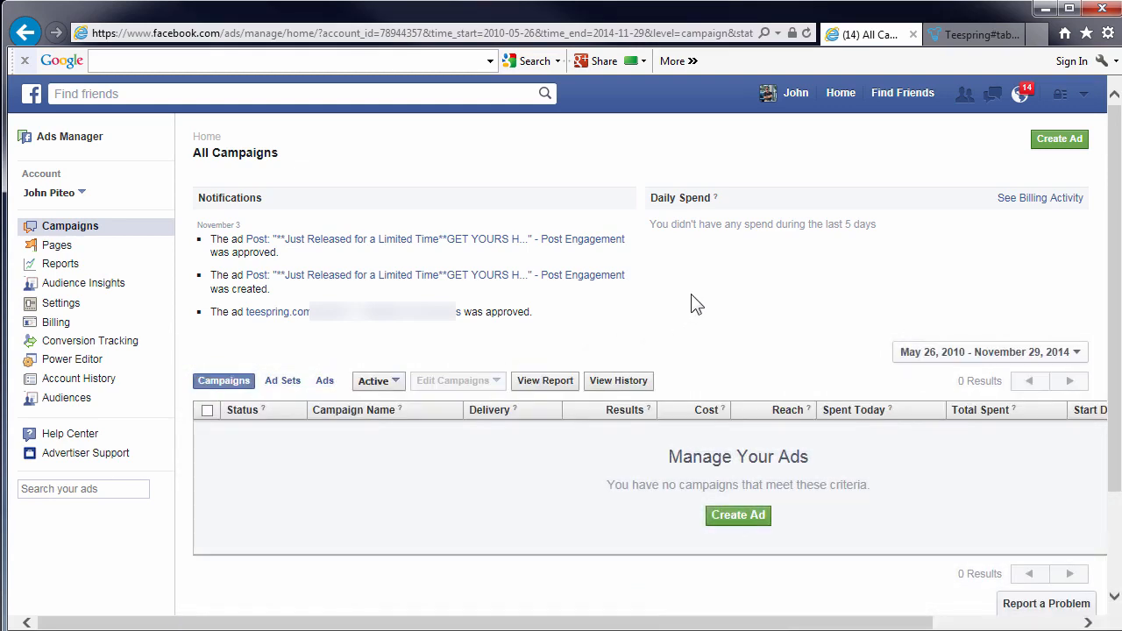
click(399, 388)
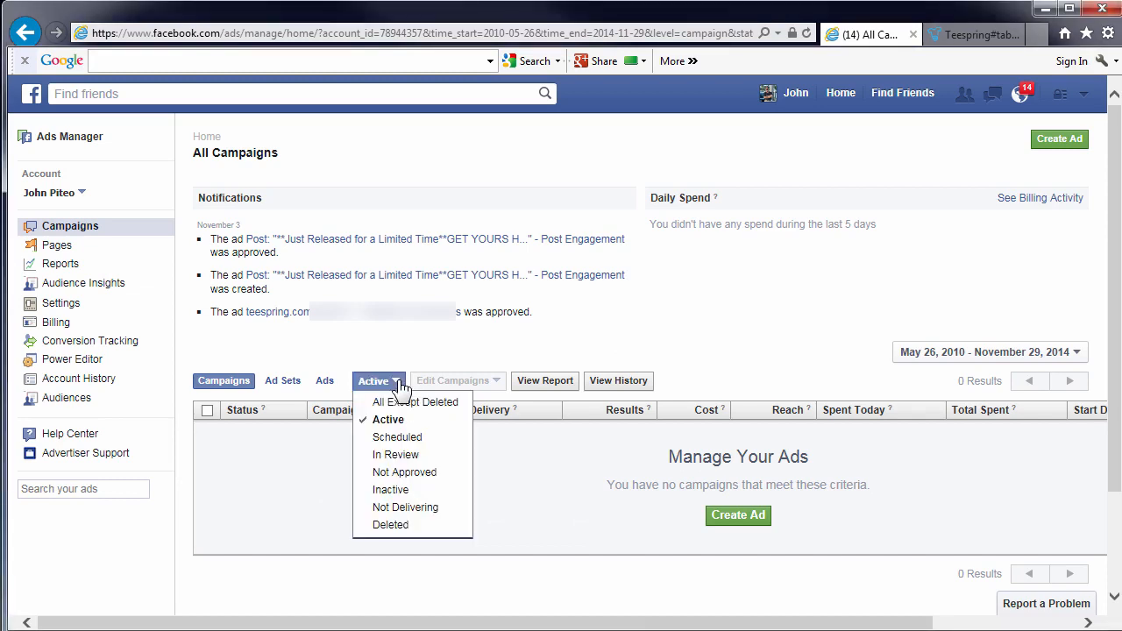
click(399, 388)
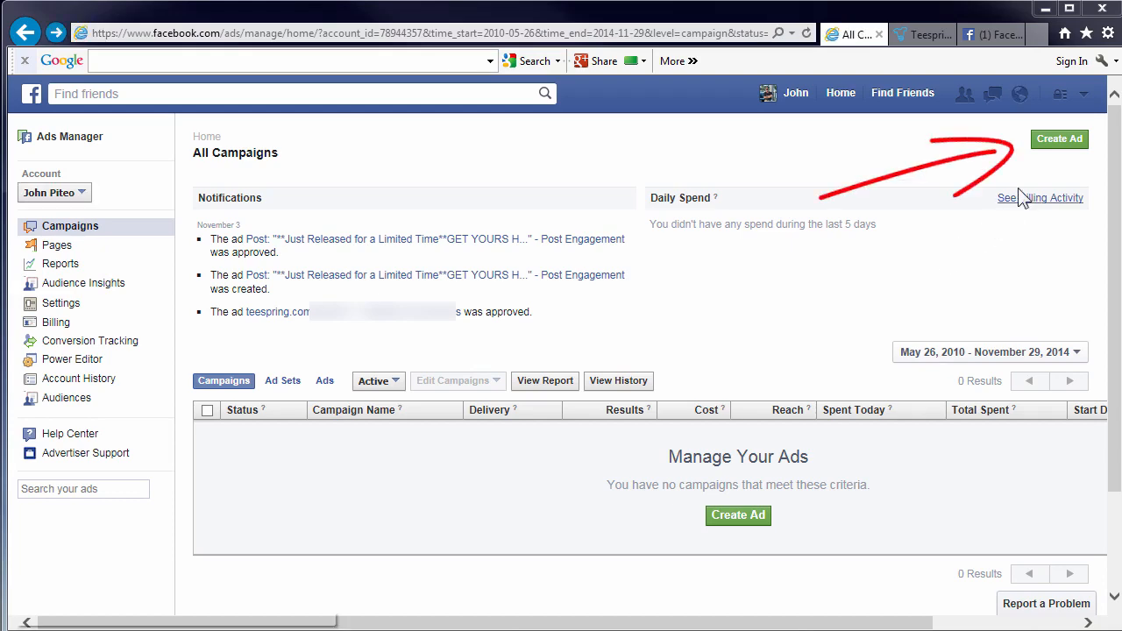
- Create a Boost your posts campaign named Care about boating for the Fun T-Shirts page's Limited Edition Boating Tee Shirt post
click(1060, 142)
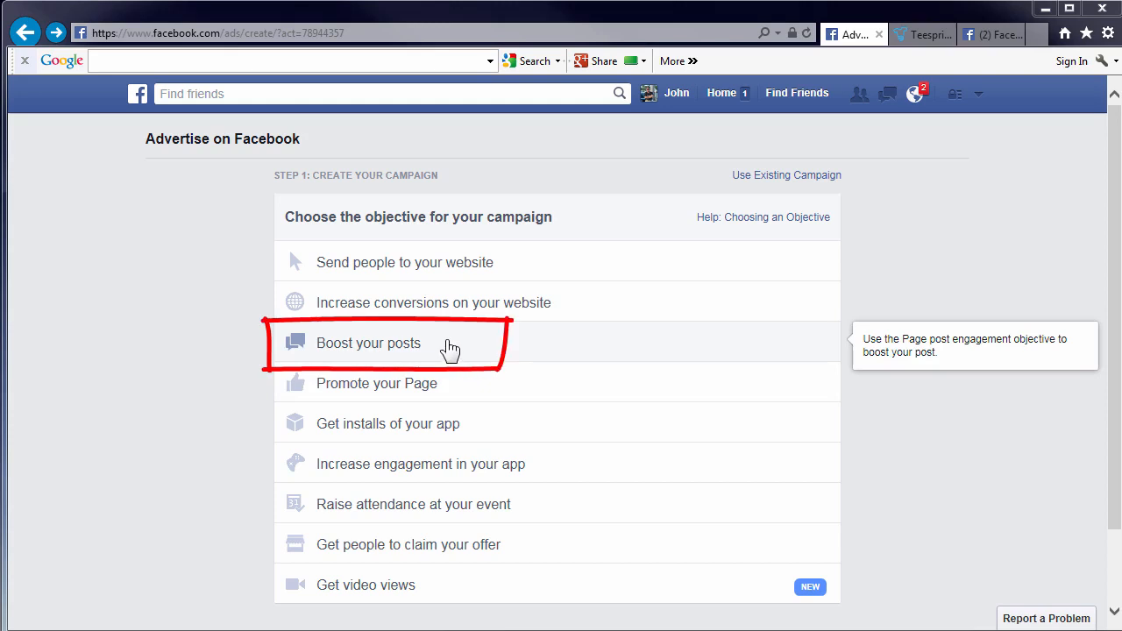
click(448, 347)
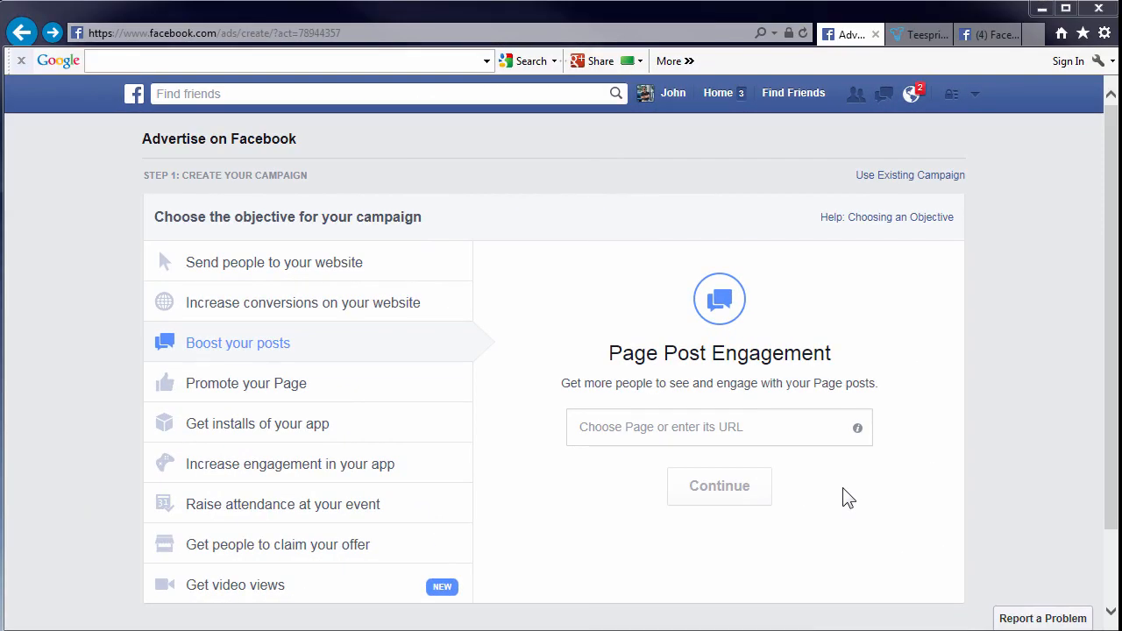
click(776, 430)
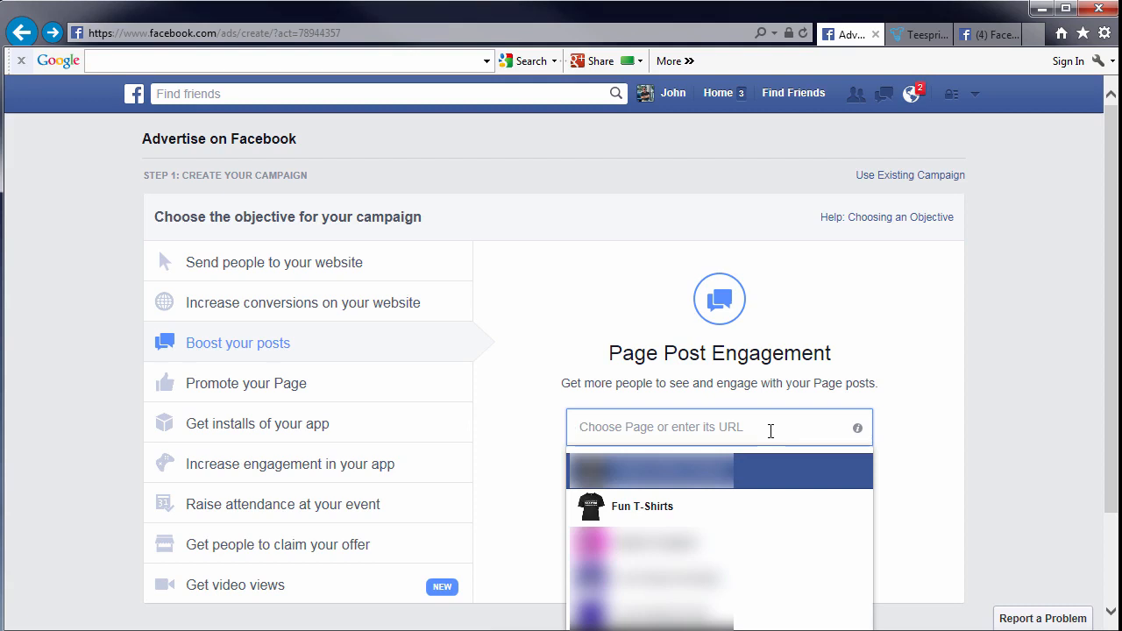
click(750, 515)
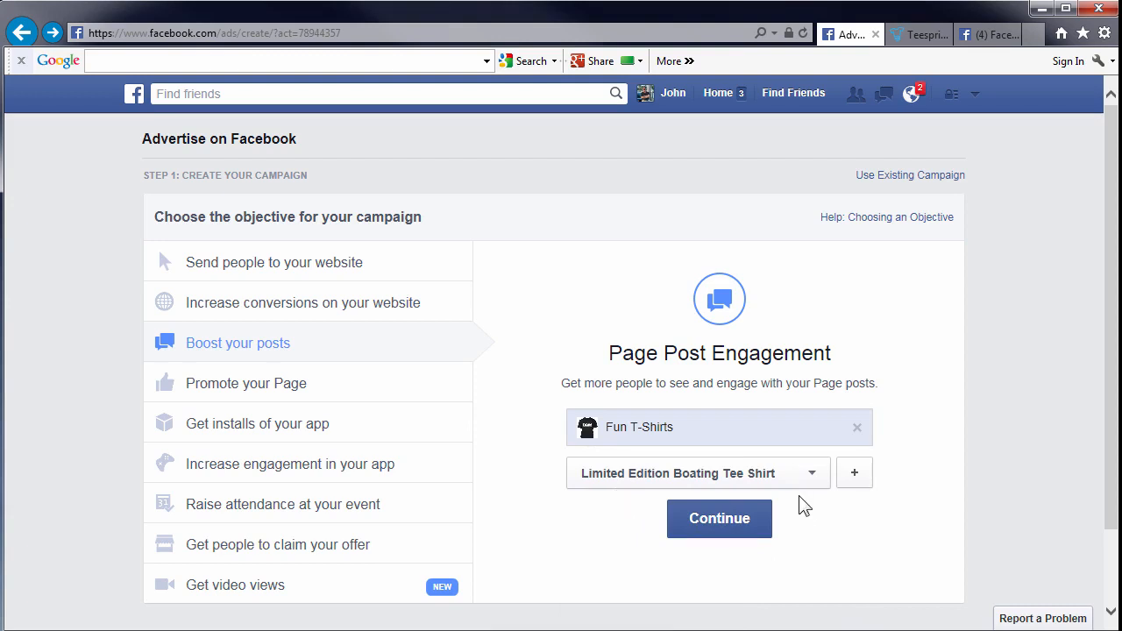
click(741, 519)
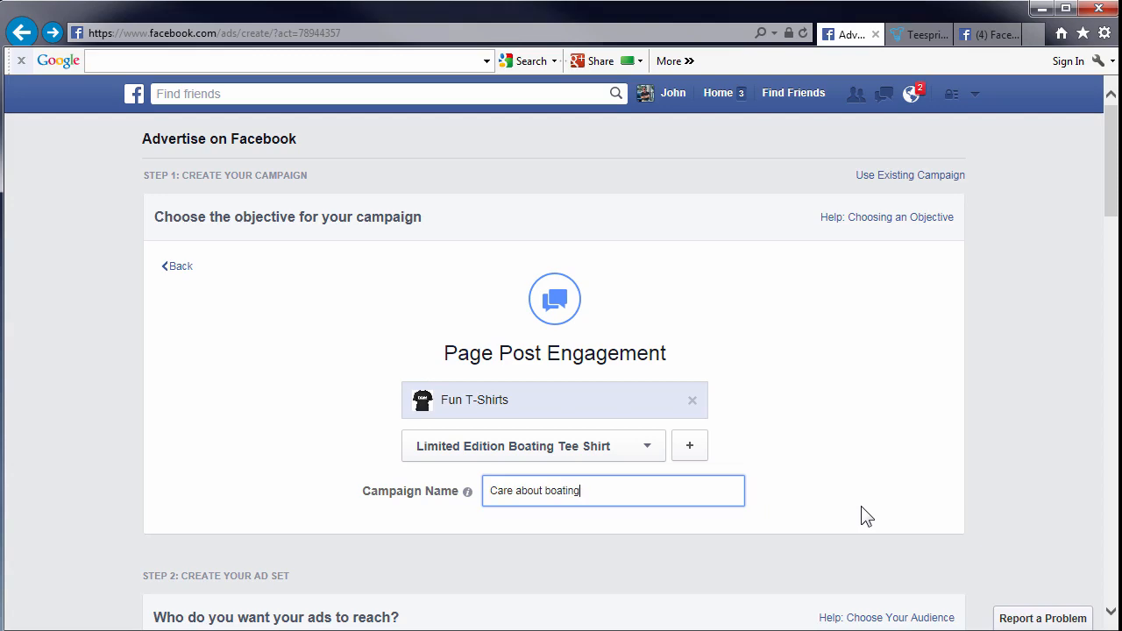
- Set the ad audience's age range to 21 through 64
scroll(770, 514, down, 4)
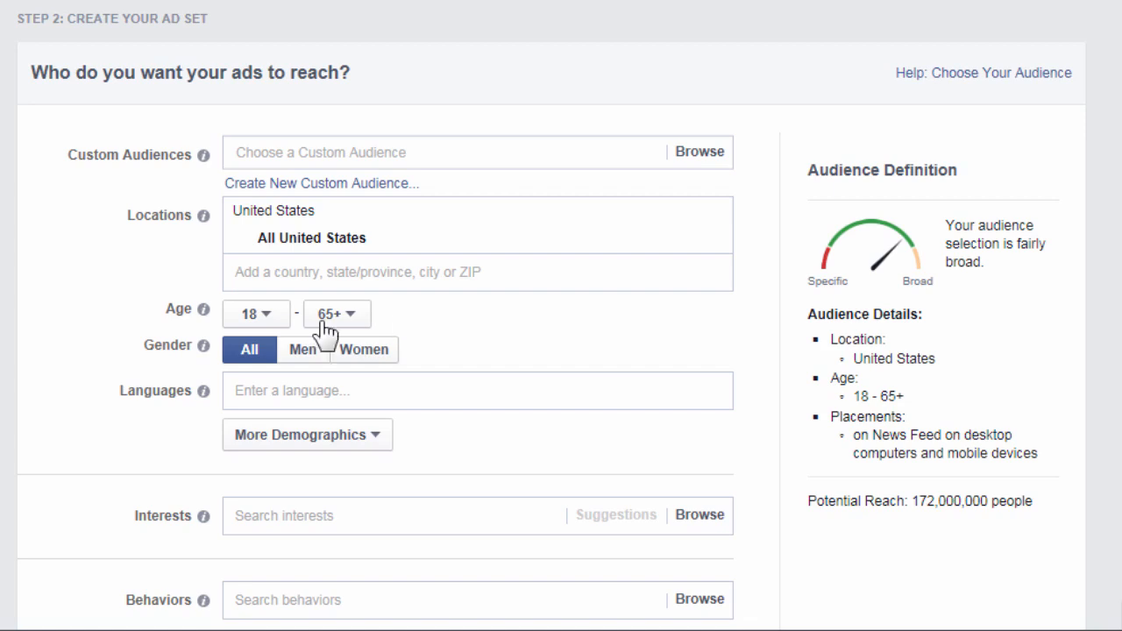
click(272, 323)
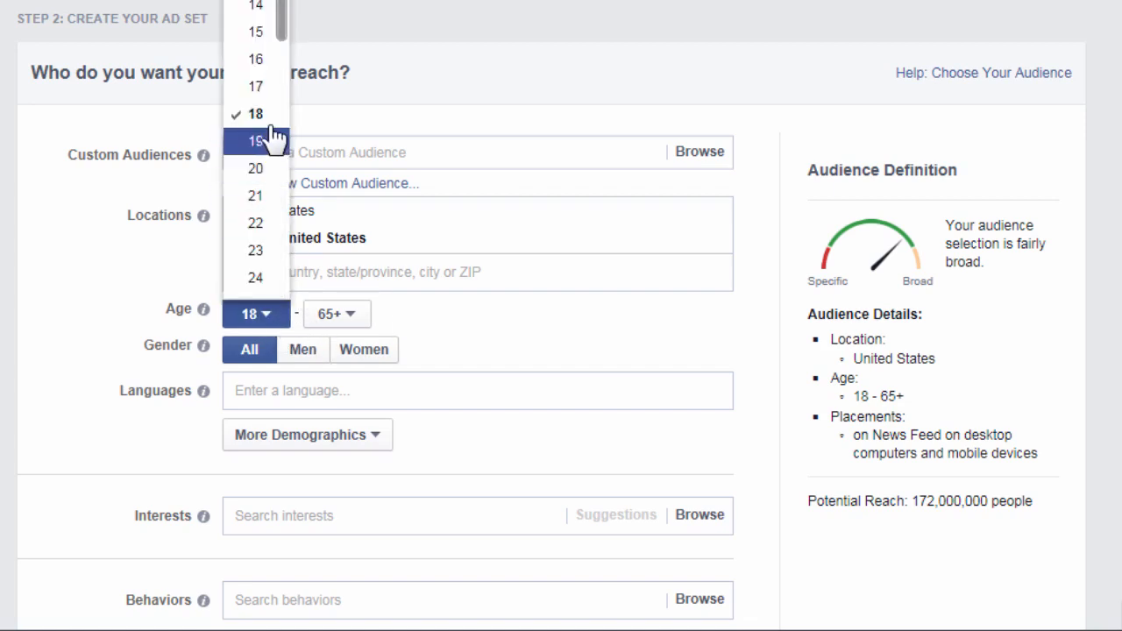
click(263, 195)
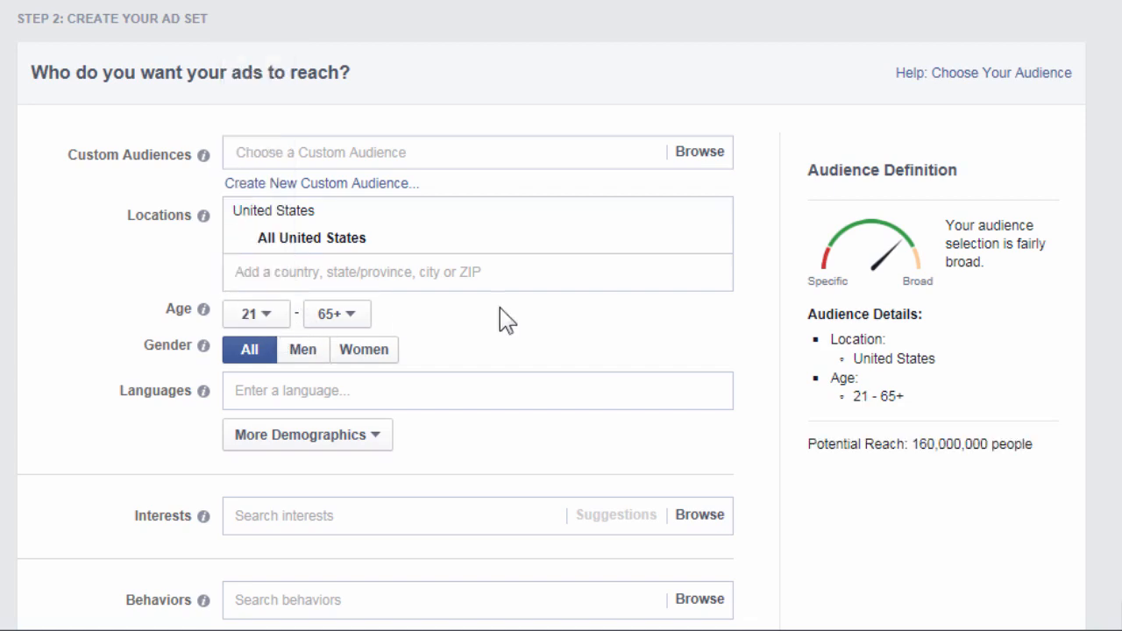
click(347, 315)
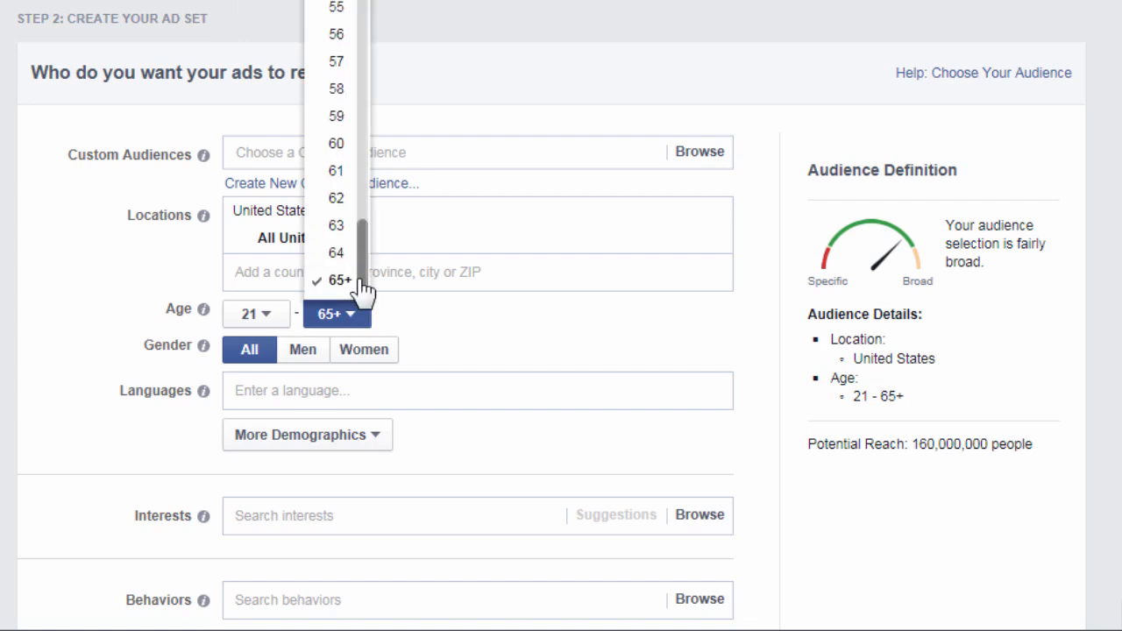
click(337, 253)
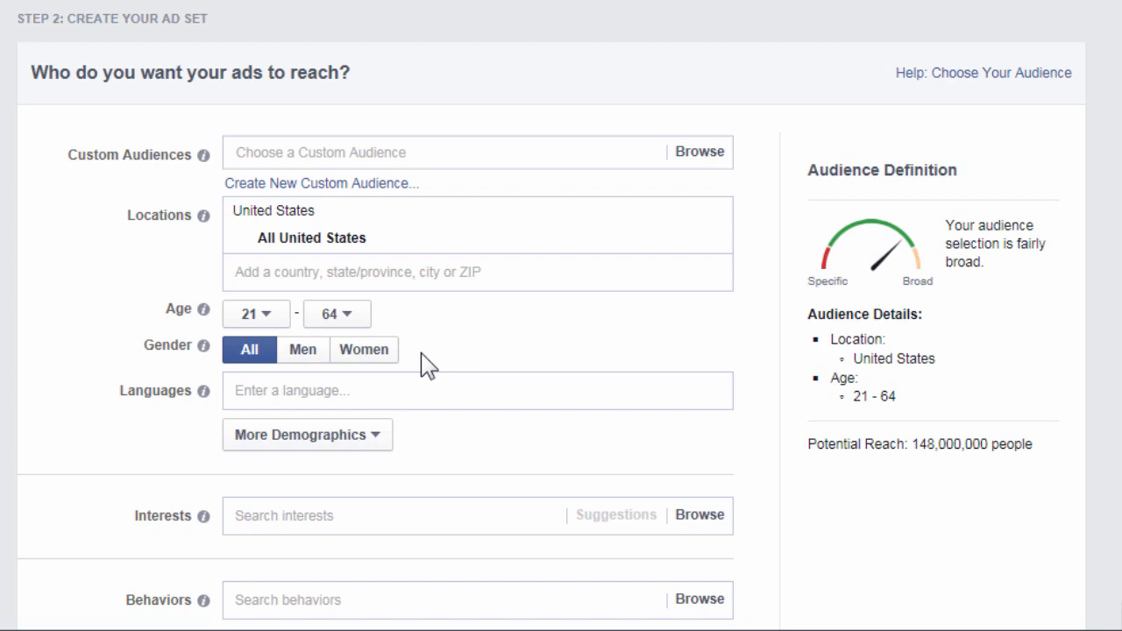
- Add English (All) as the audience's language
click(388, 391)
text(e)
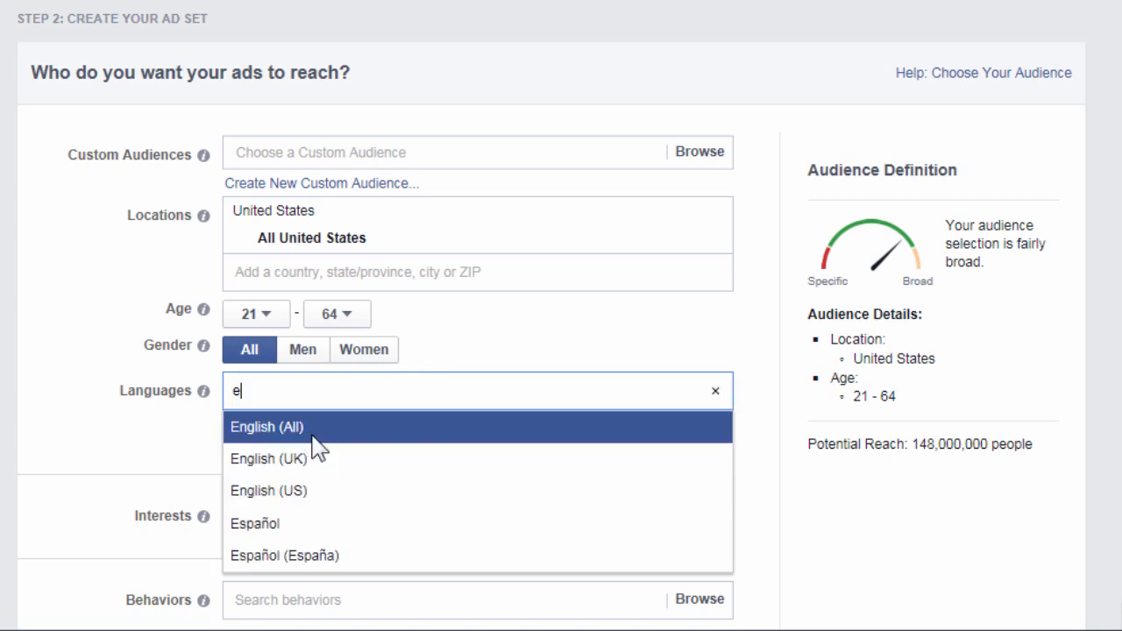
click(314, 435)
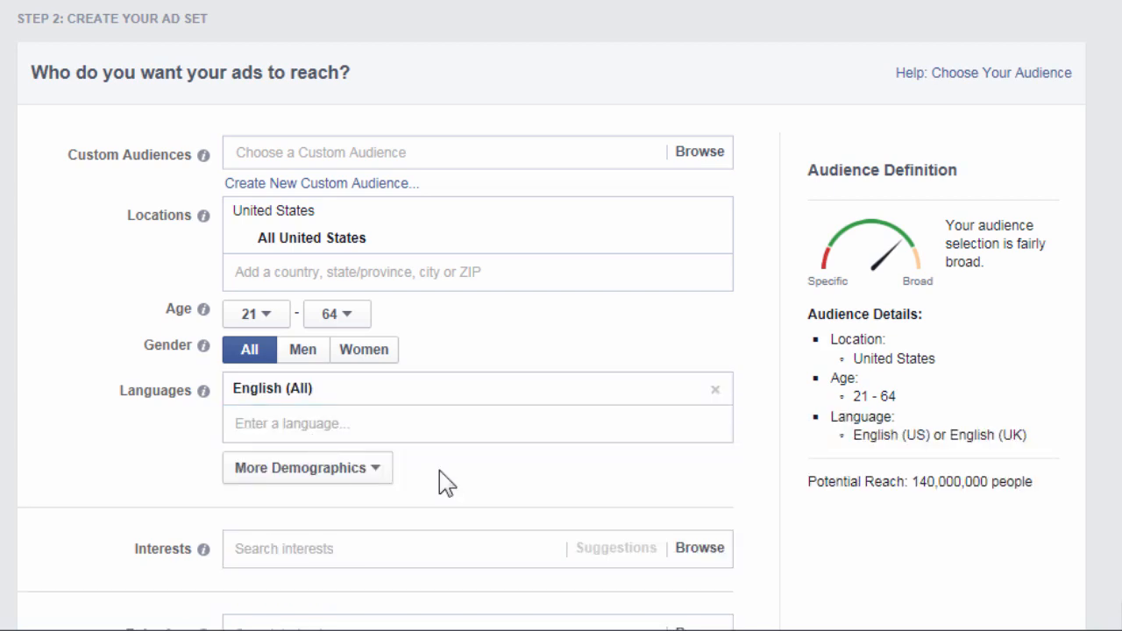
scroll(445, 482, down, 3)
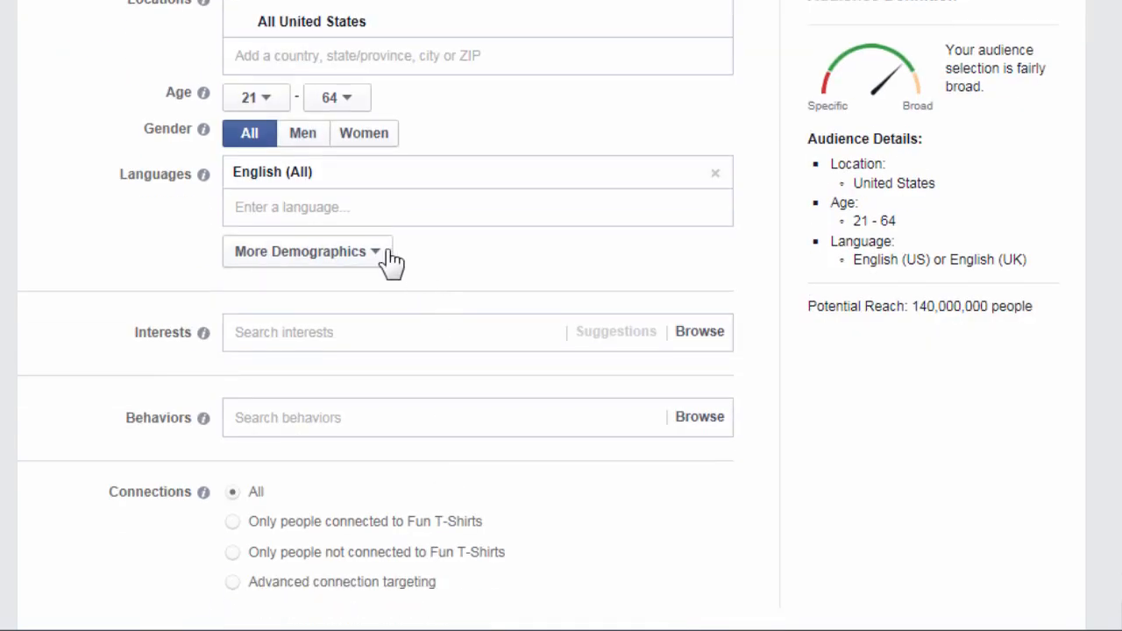
click(391, 260)
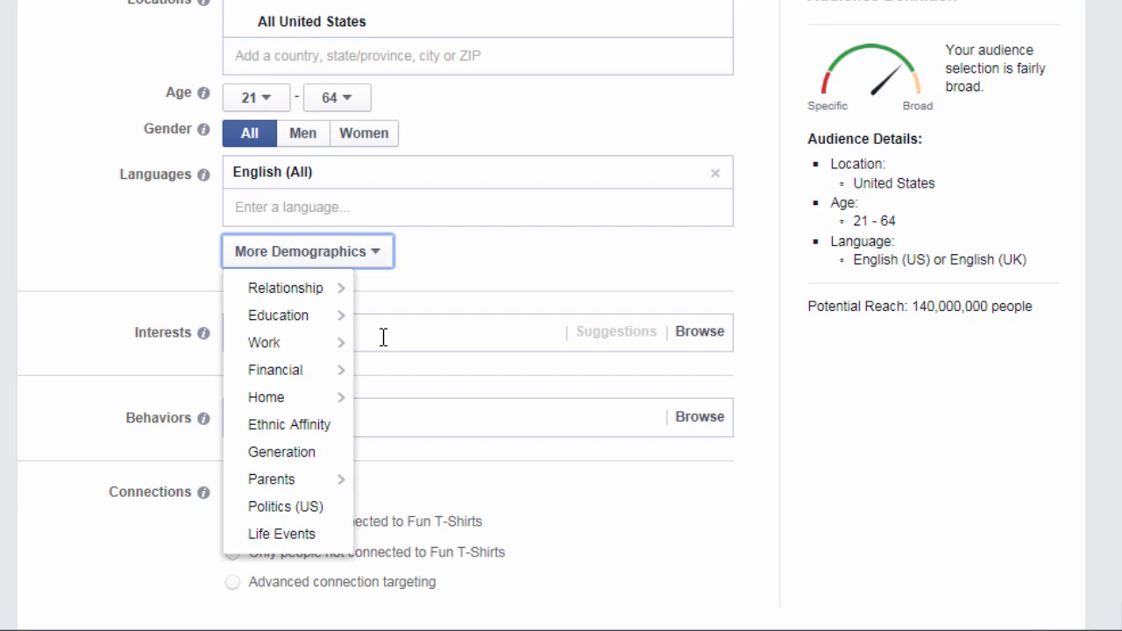
click(446, 254)
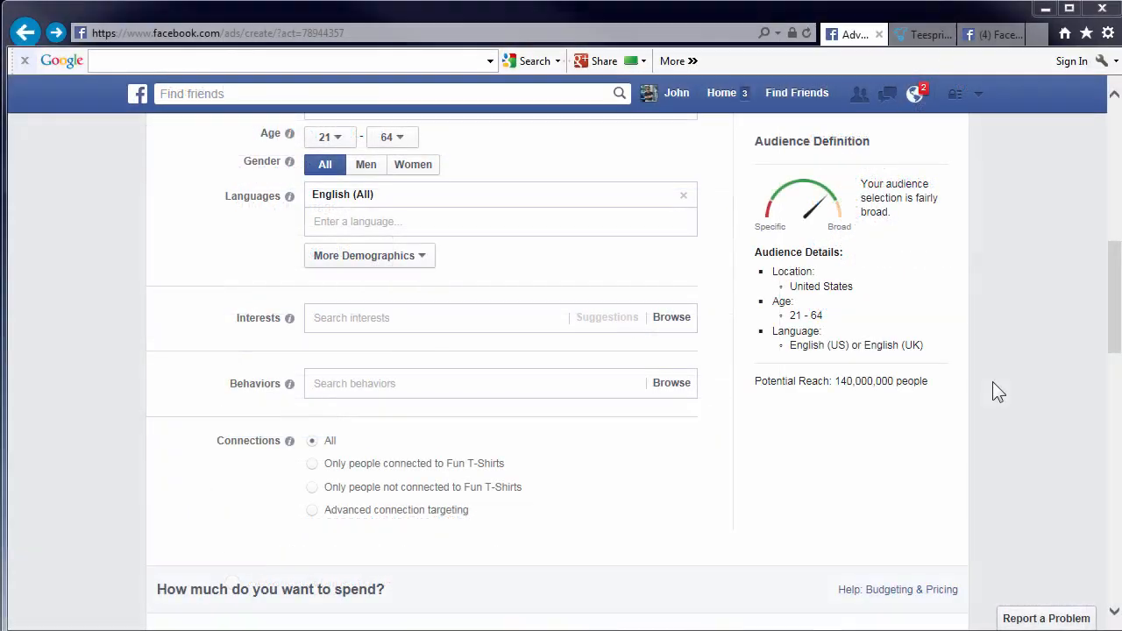
click(701, 334)
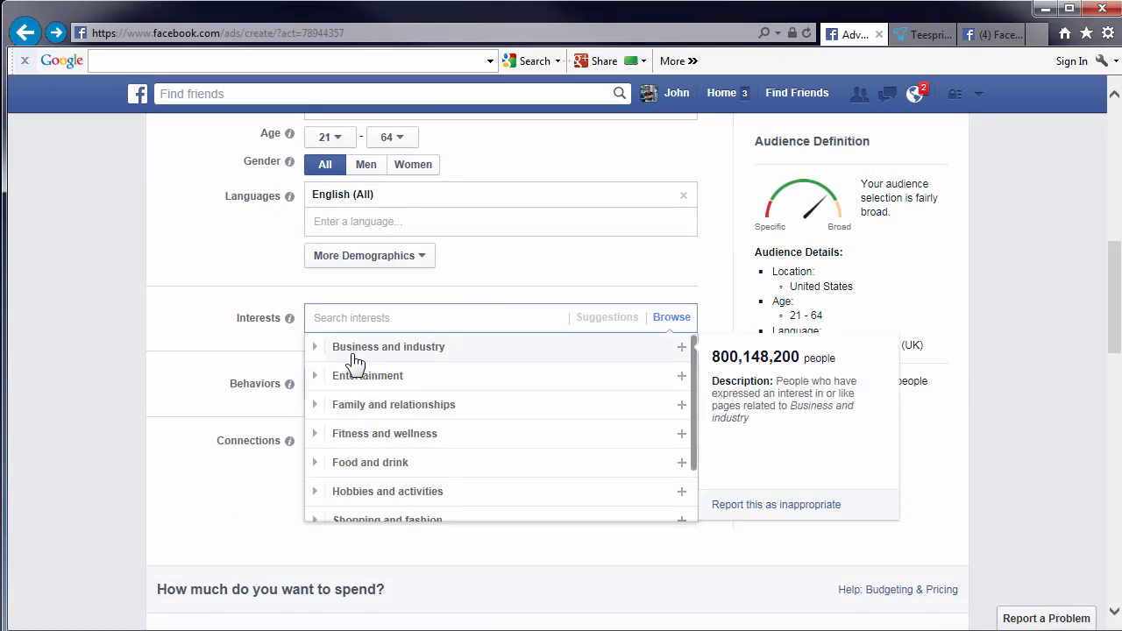
click(317, 351)
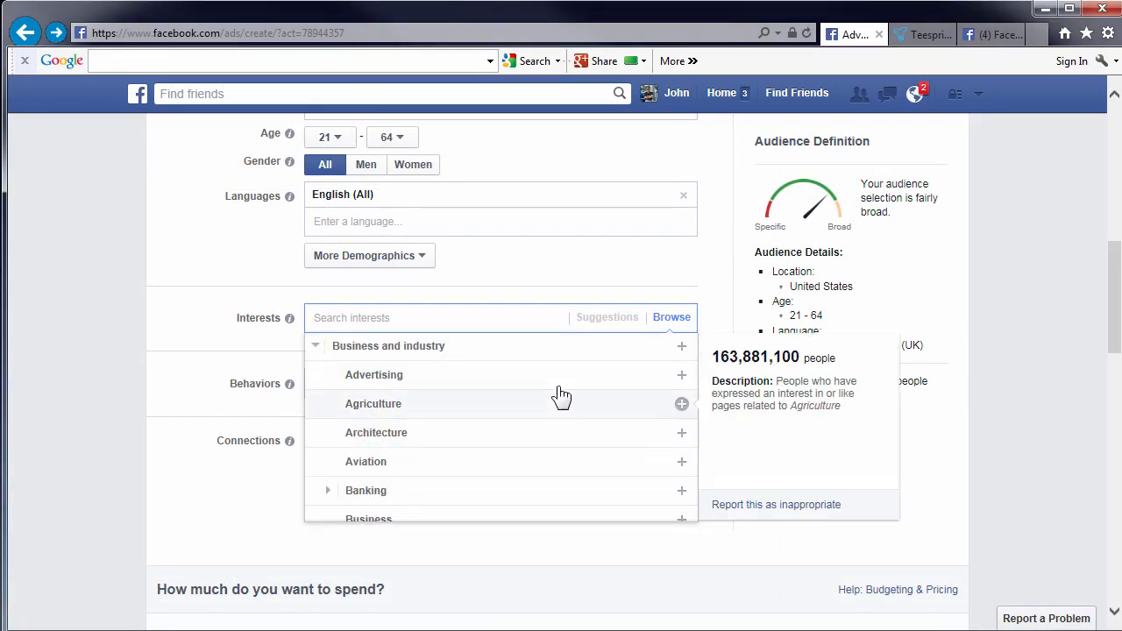
click(1033, 351)
- Search the audience interests for boating and add Boating magazine
click(402, 316)
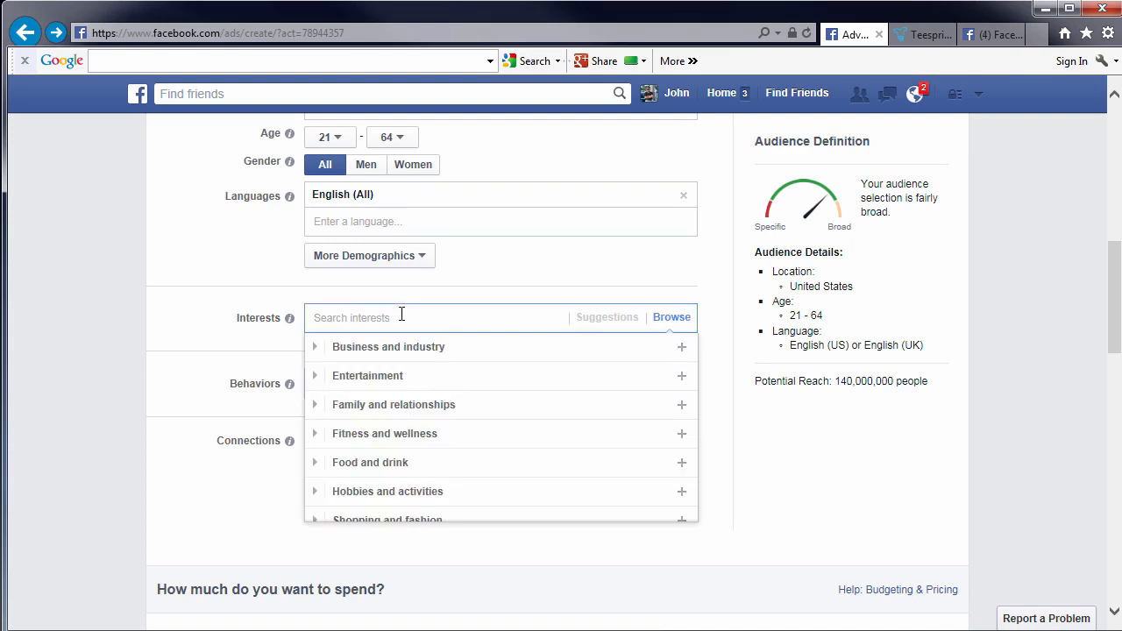
text(boating)
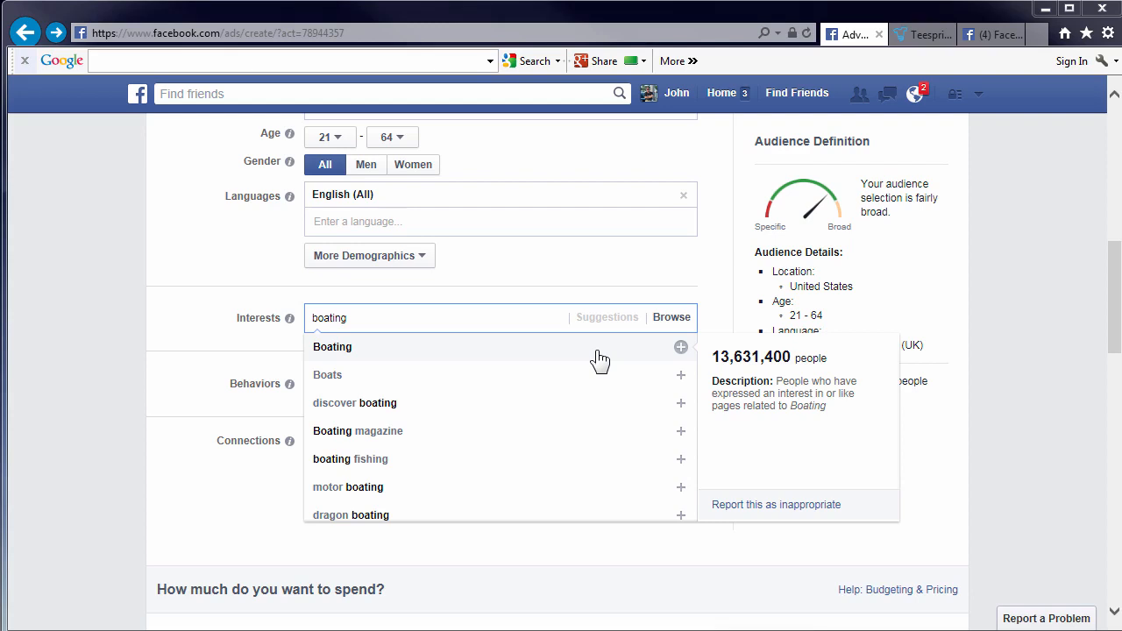
click(377, 432)
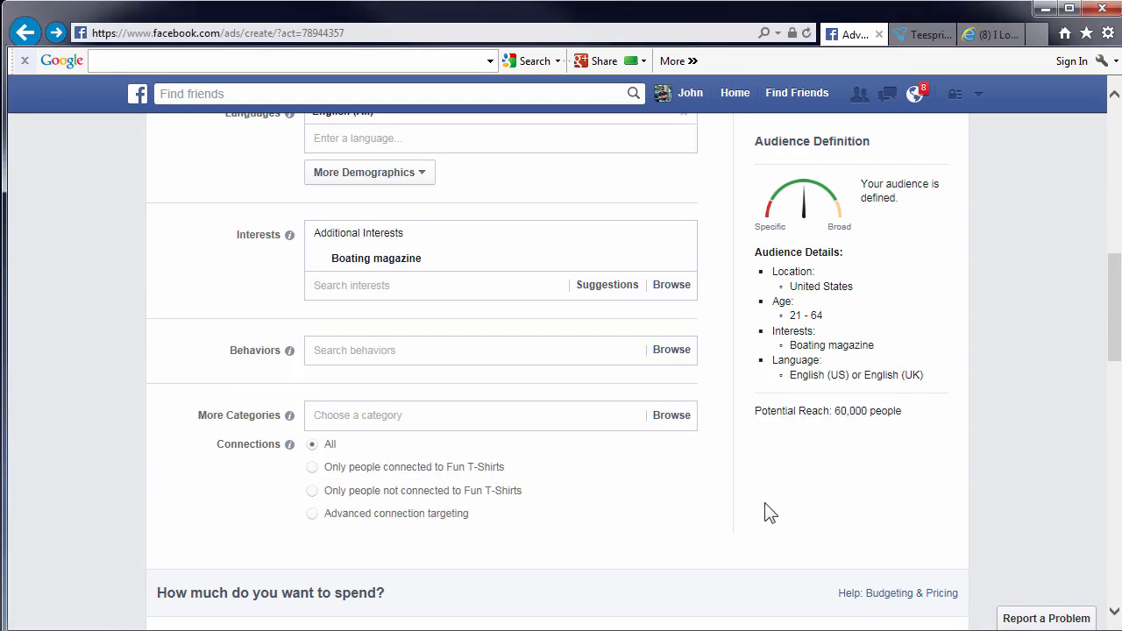
- Review the audience targeting settings and search the interests for further boating entries
mouse_move(460, 264)
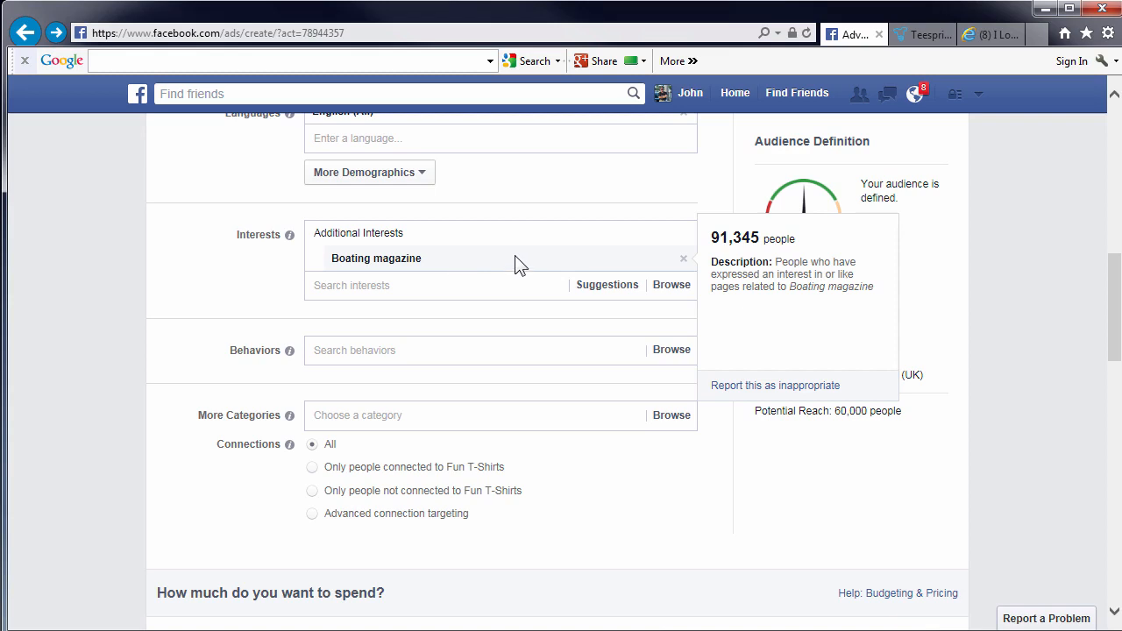
scroll(517, 265, up, 3)
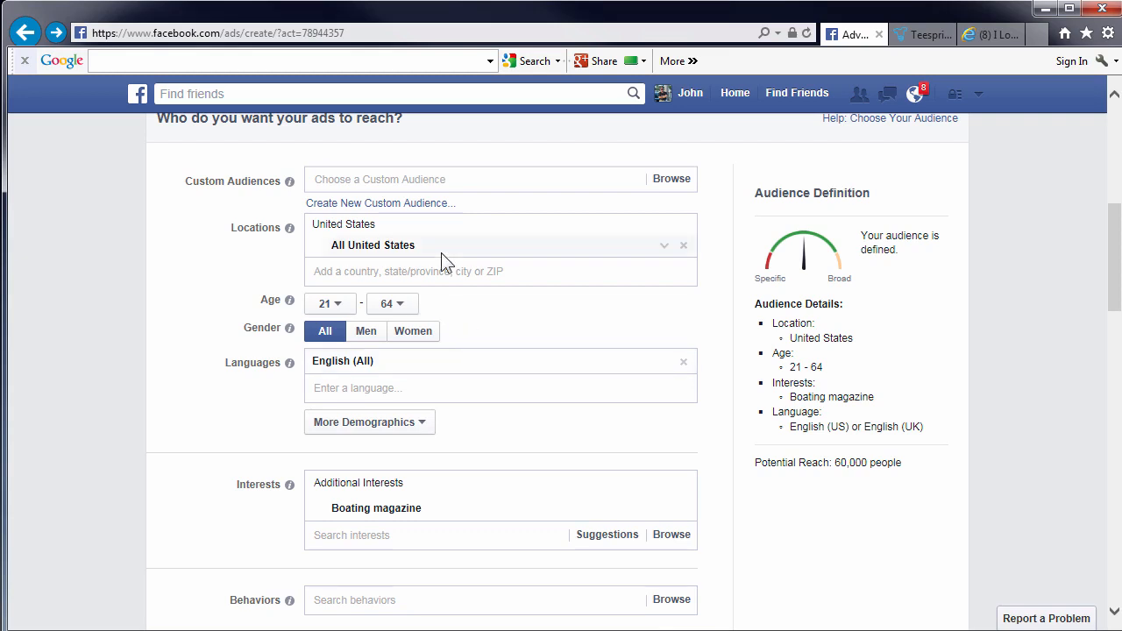
mouse_move(438, 520)
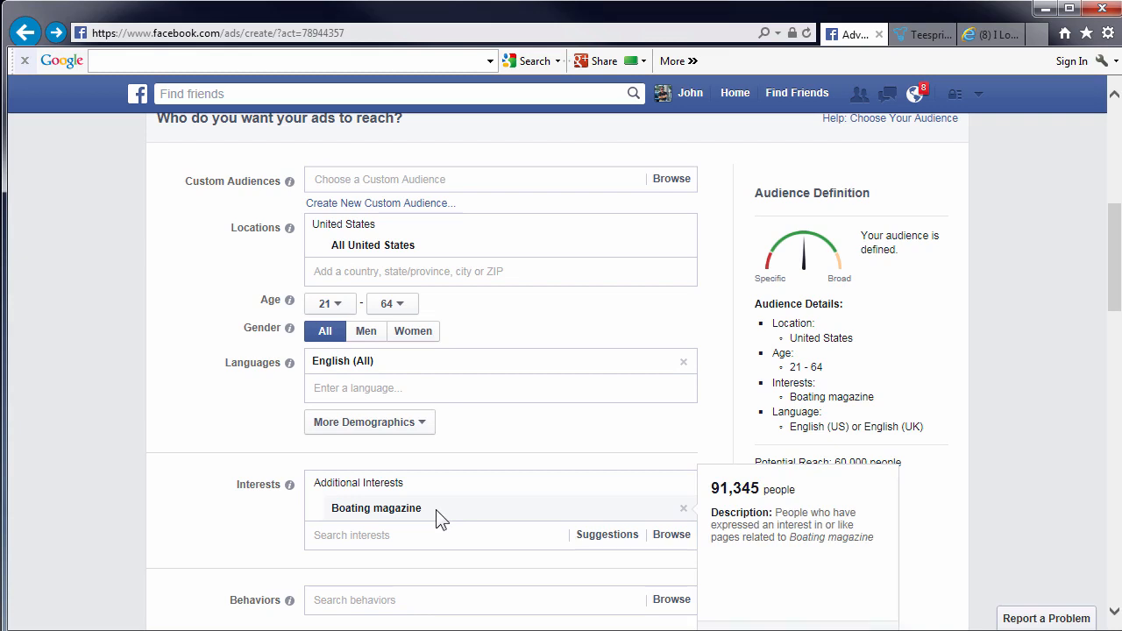
scroll(962, 518, down, 2)
scroll(965, 518, down, 1)
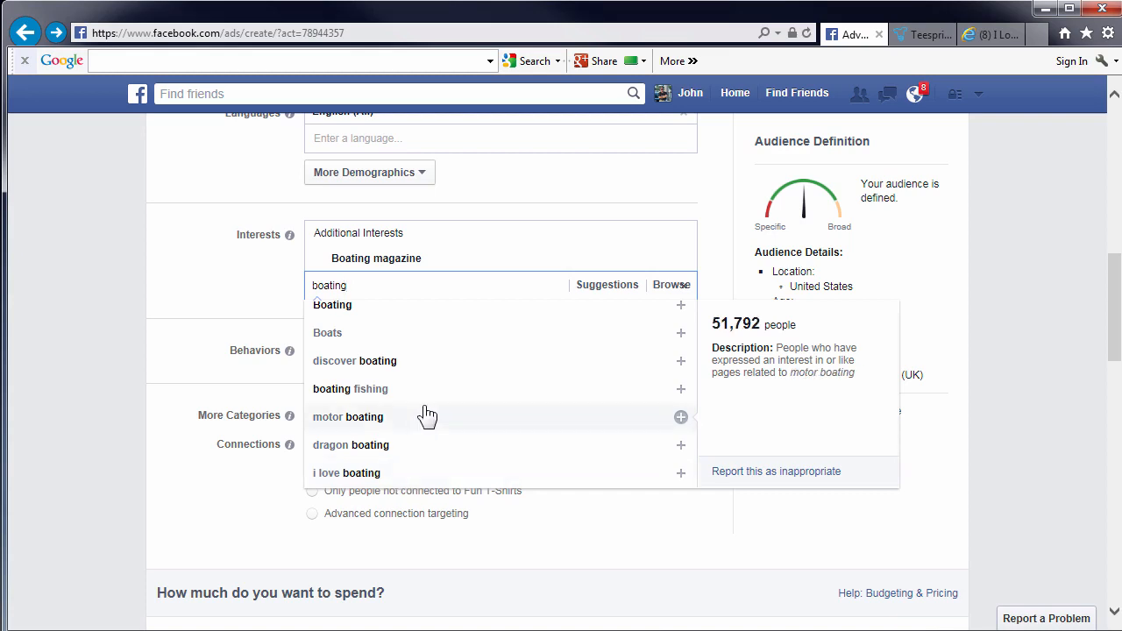
click(389, 100)
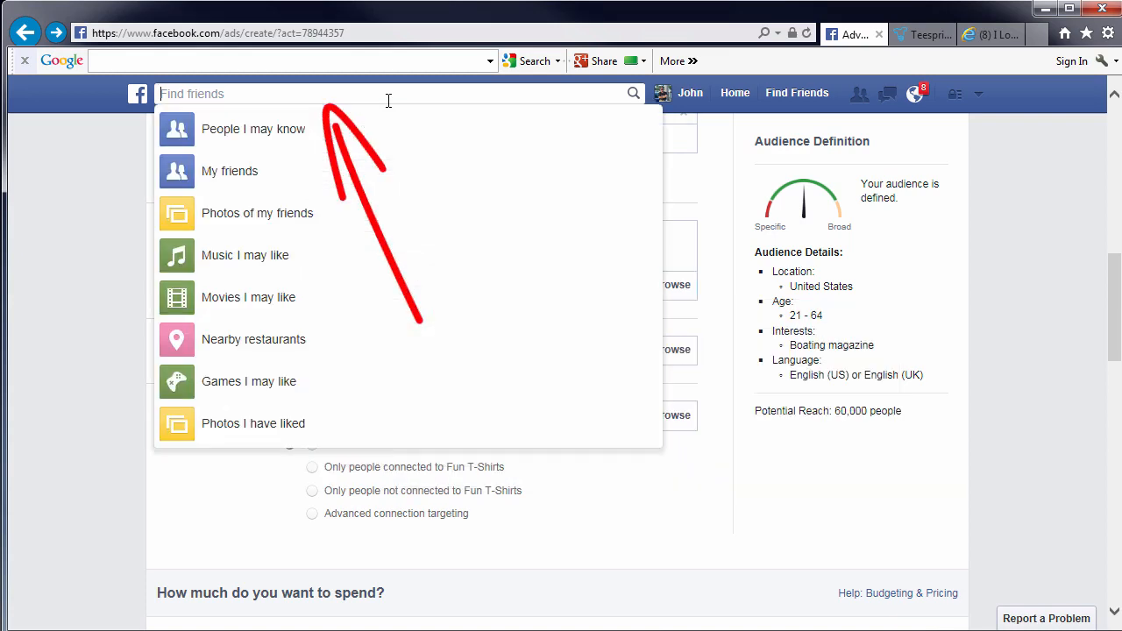
click(711, 164)
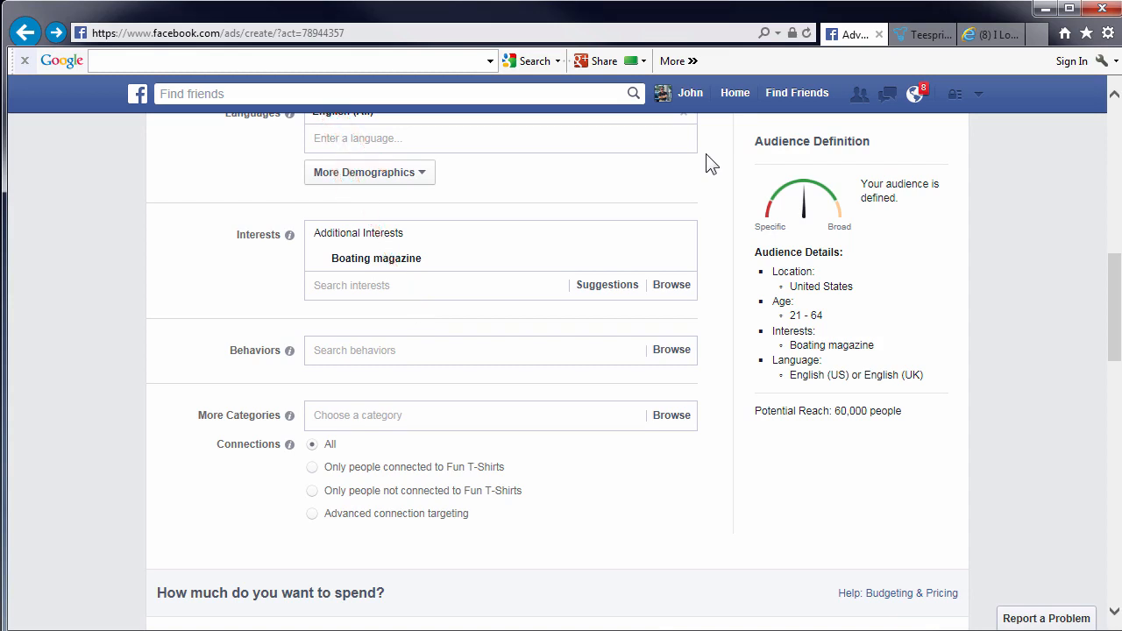
- In the other Facebook tab, search for "i love boating", open the I Love Boating product/service page and examine its posts
click(987, 35)
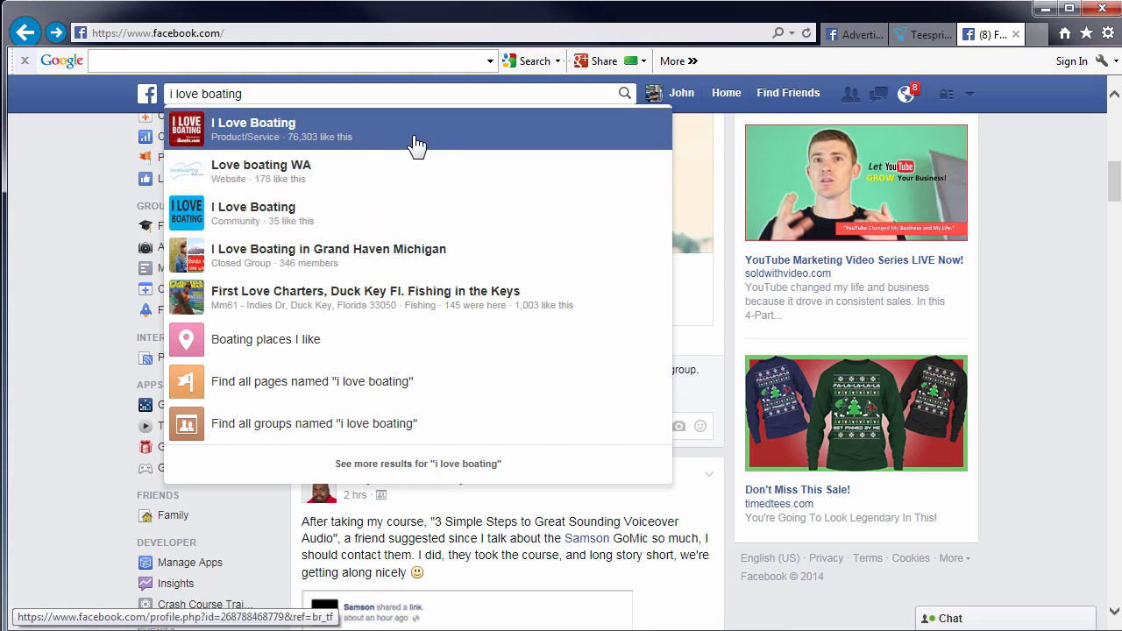
click(302, 138)
scroll(732, 261, down, 4)
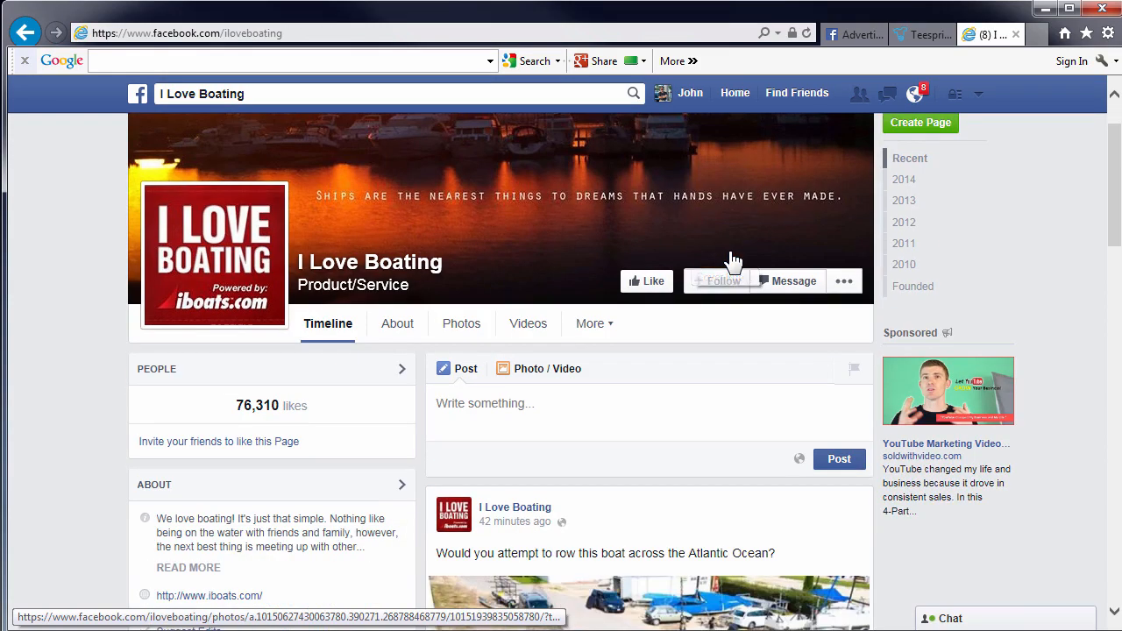
scroll(732, 261, down, 6)
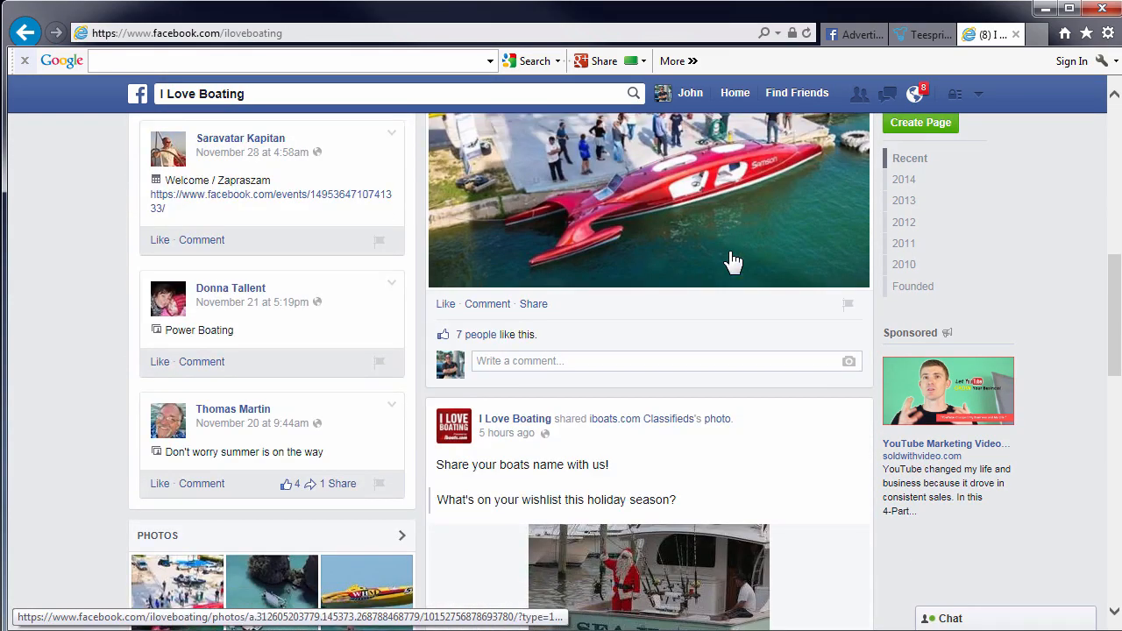
scroll(733, 261, down, 6)
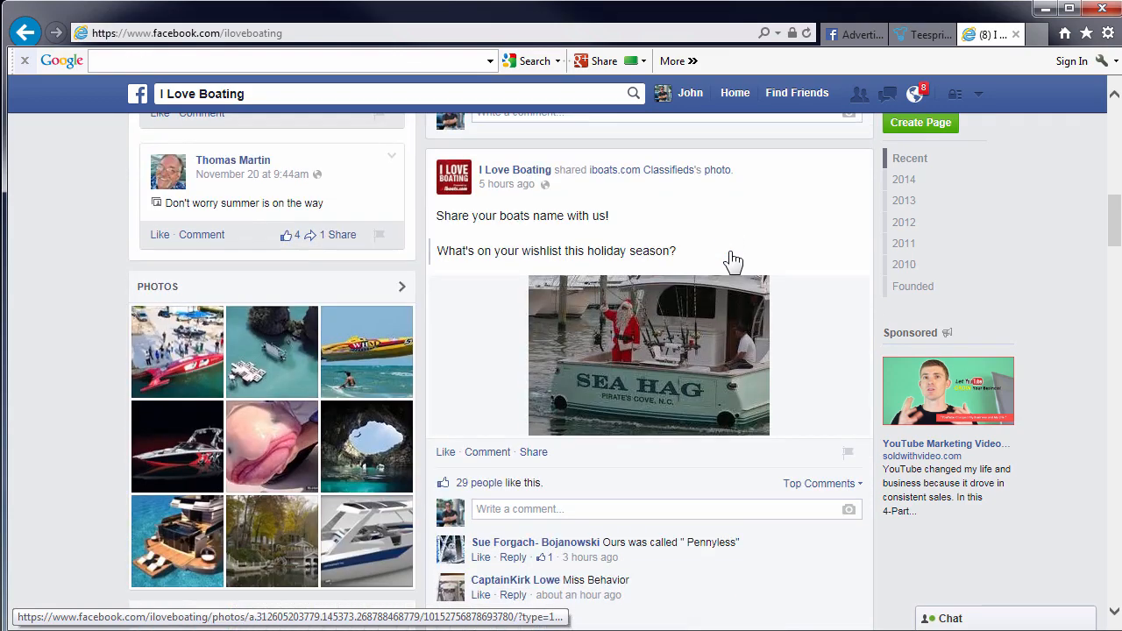
scroll(733, 263, down, 10)
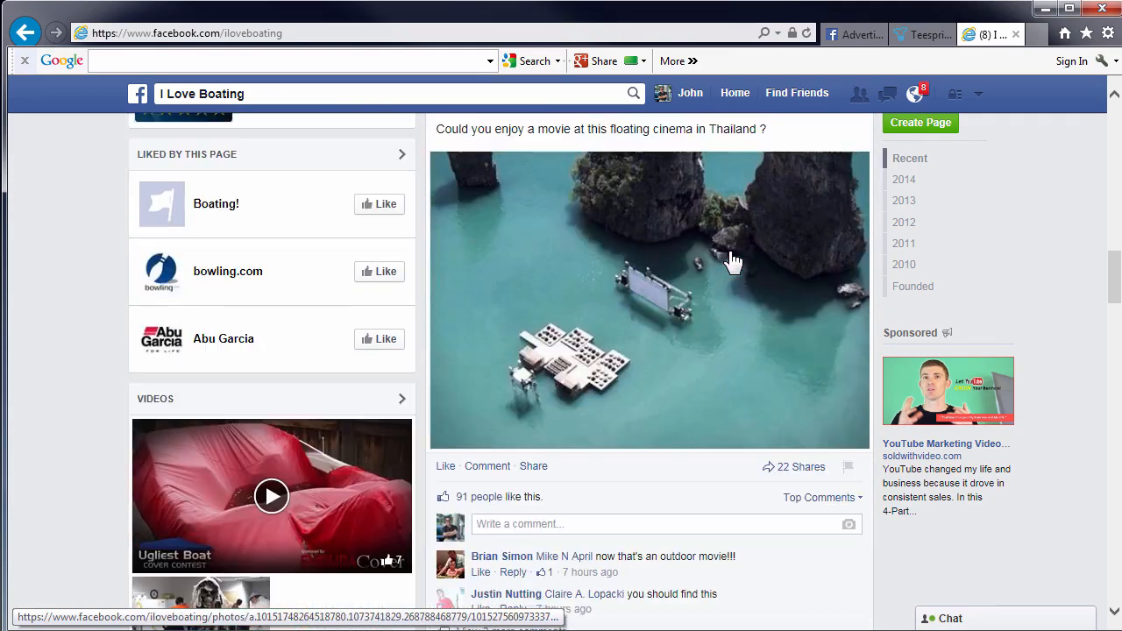
- Examine further posts on the I Love Boating page, including the "Tell us what boat you own" post and its comments
scroll(733, 267, down, 5)
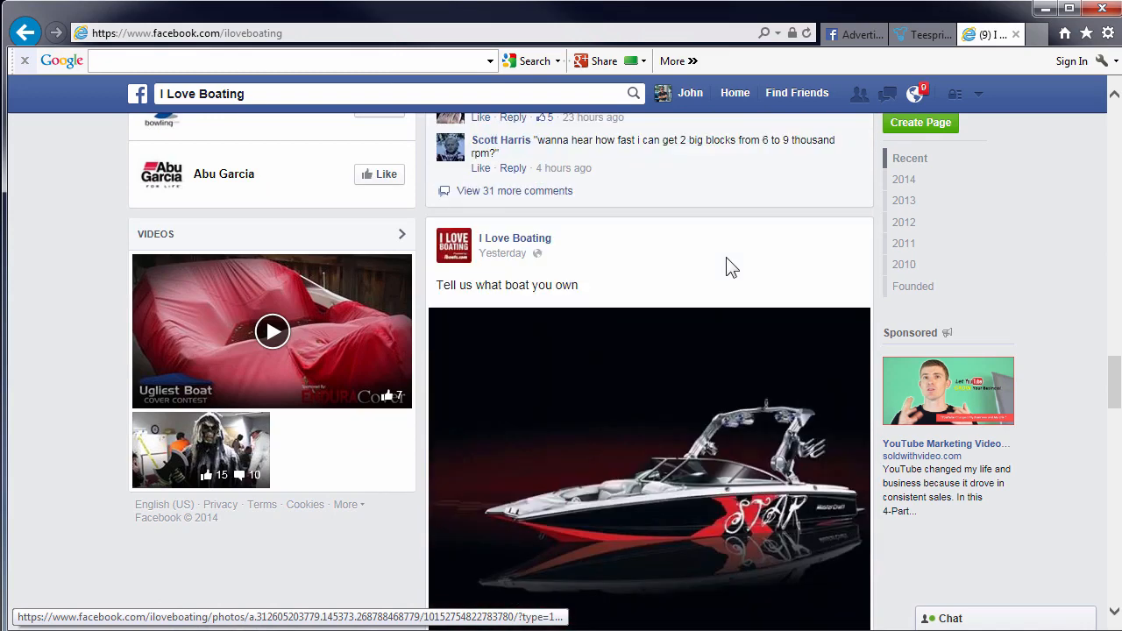
scroll(731, 267, down, 1)
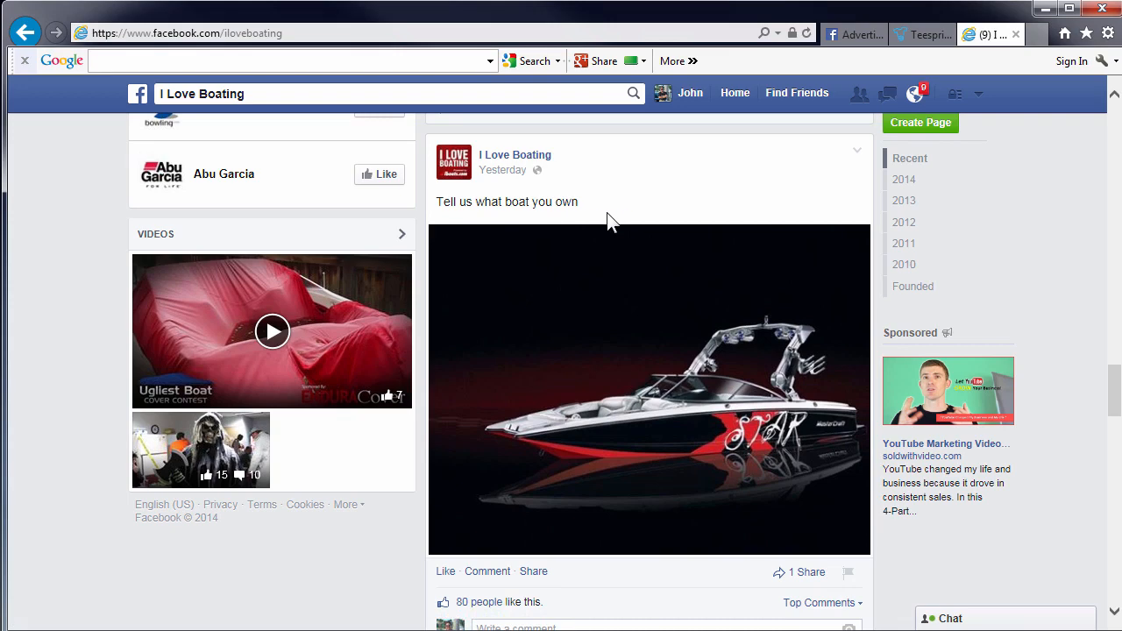
scroll(754, 263, down, 2)
scroll(754, 268, down, 3)
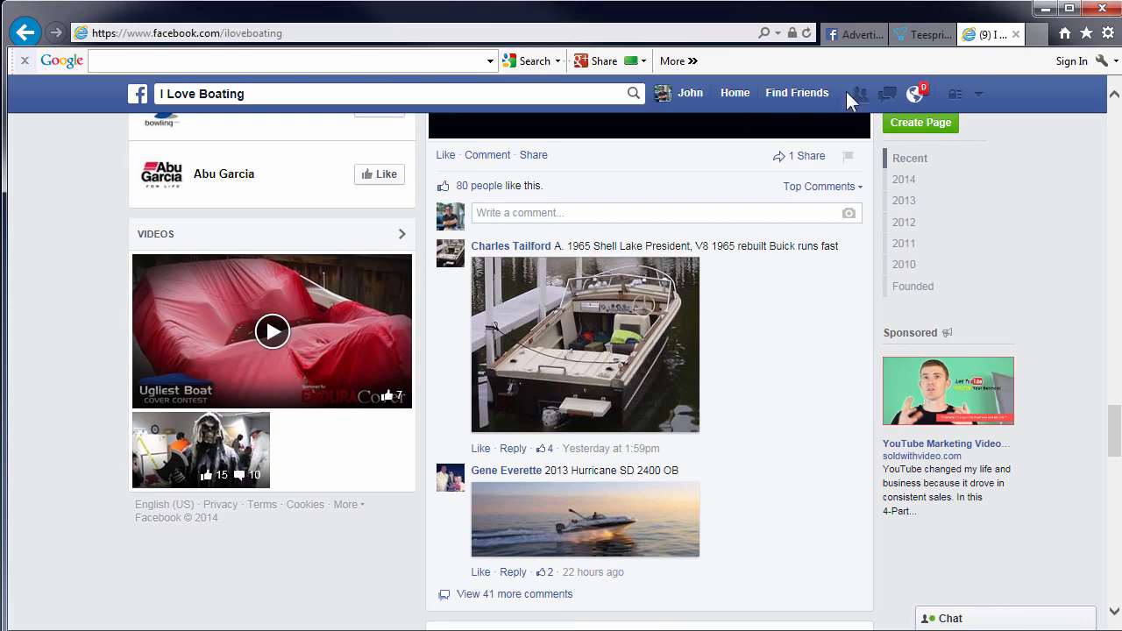
- Back in the ad's audience settings, search the interests for "boating" and add "i love boating"
click(855, 35)
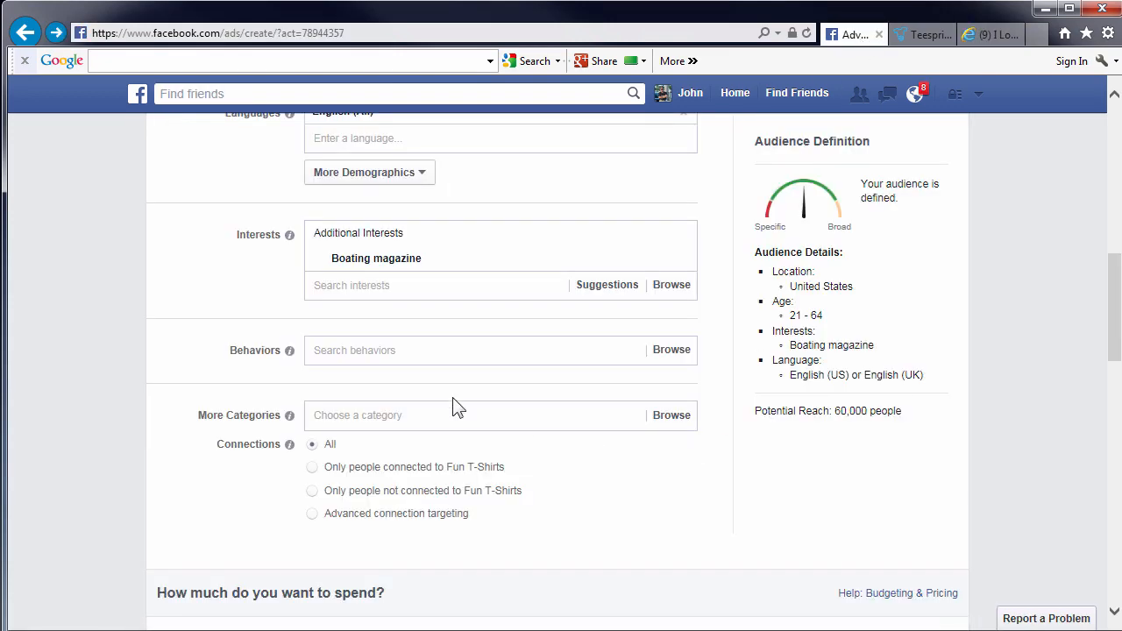
click(411, 282)
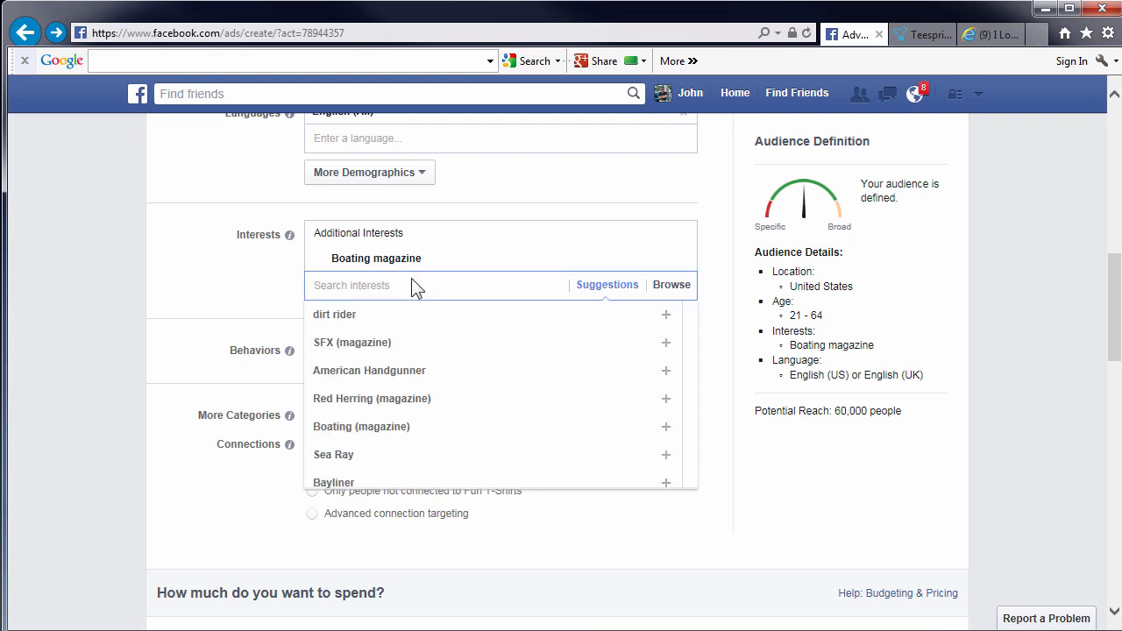
text(boating)
click(386, 478)
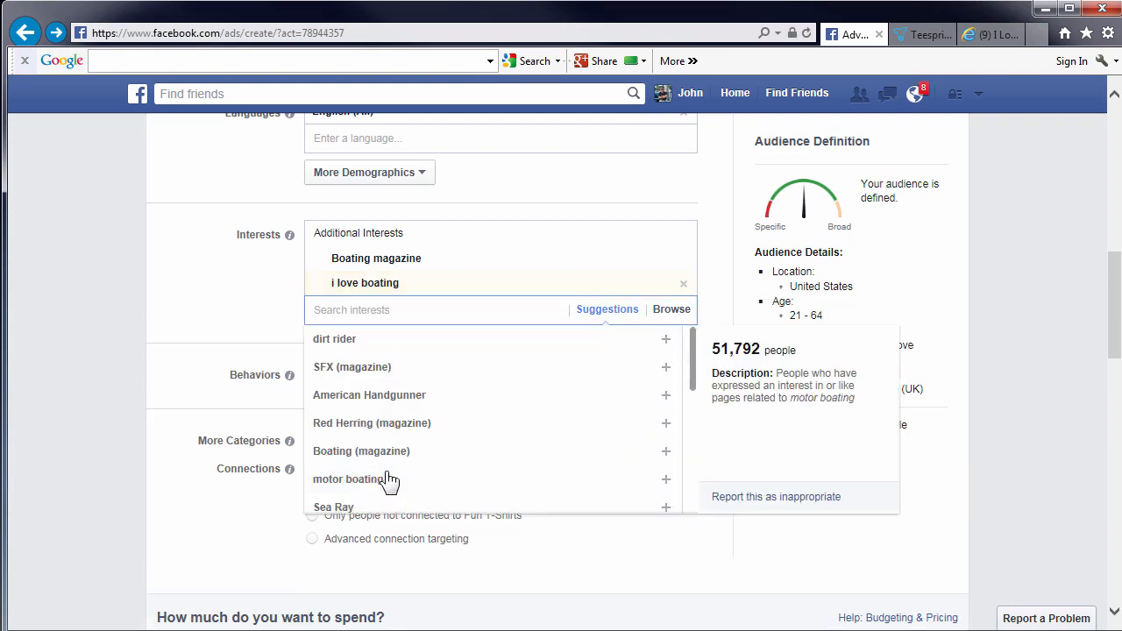